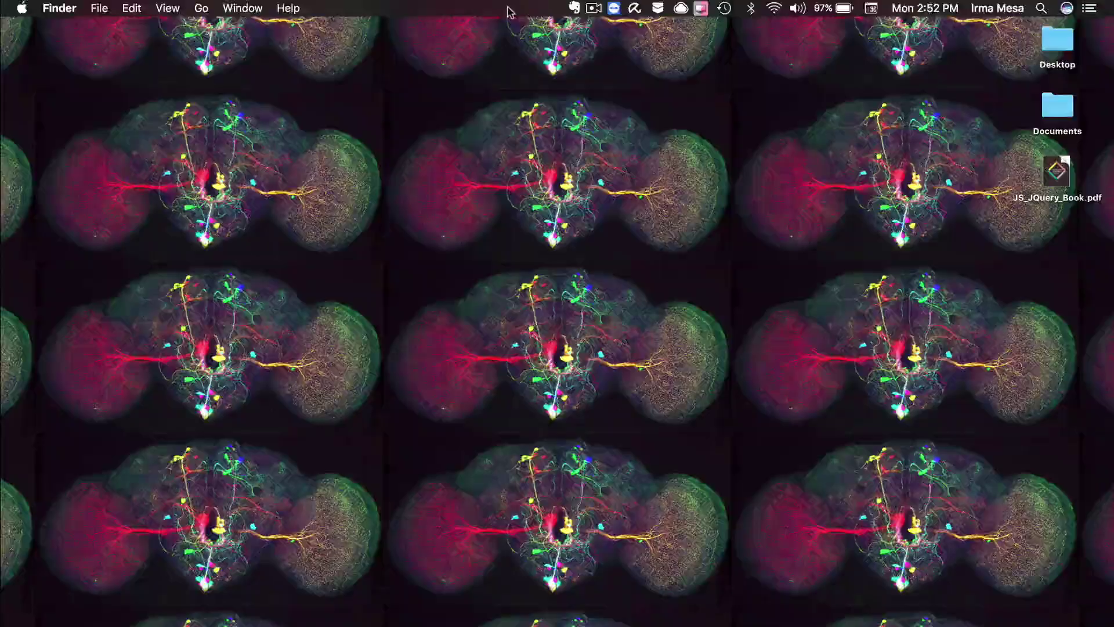
Close the Unclutter drop-down panel, then open and dismiss the Unclutter app menu.
scroll(505, 8, "down", 2)
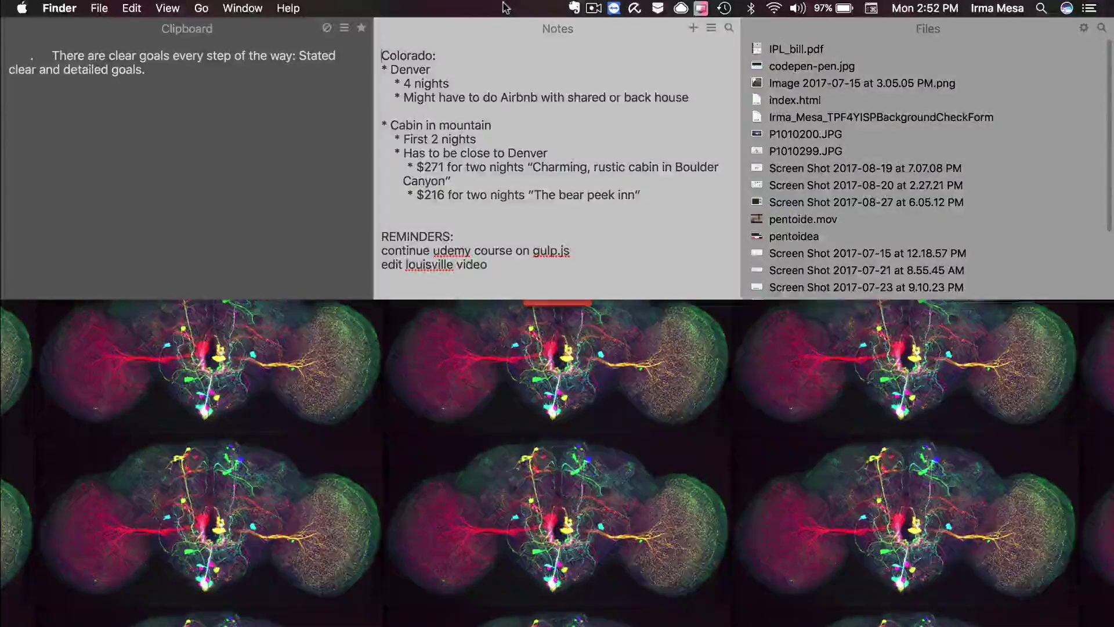
left_click(498, 454)
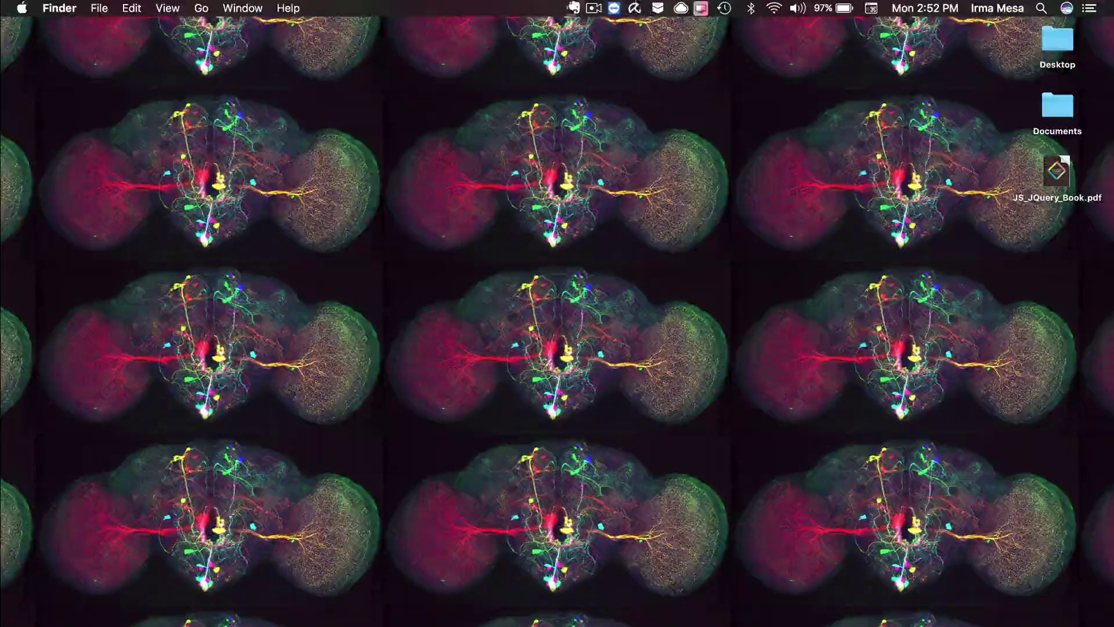
left_click(658, 7)
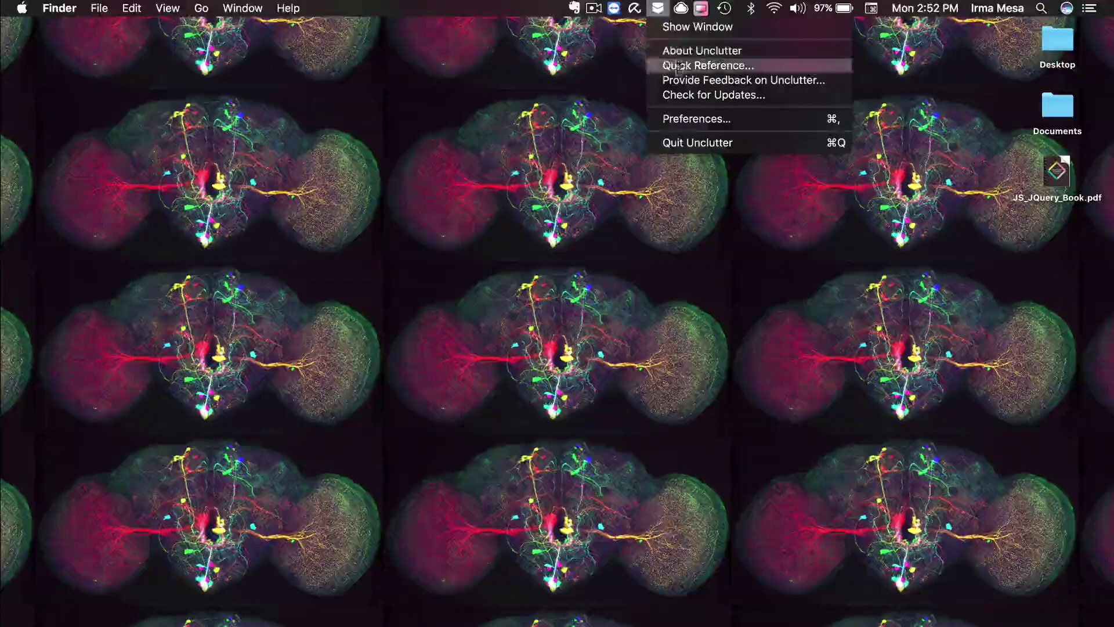
left_click(660, 7)
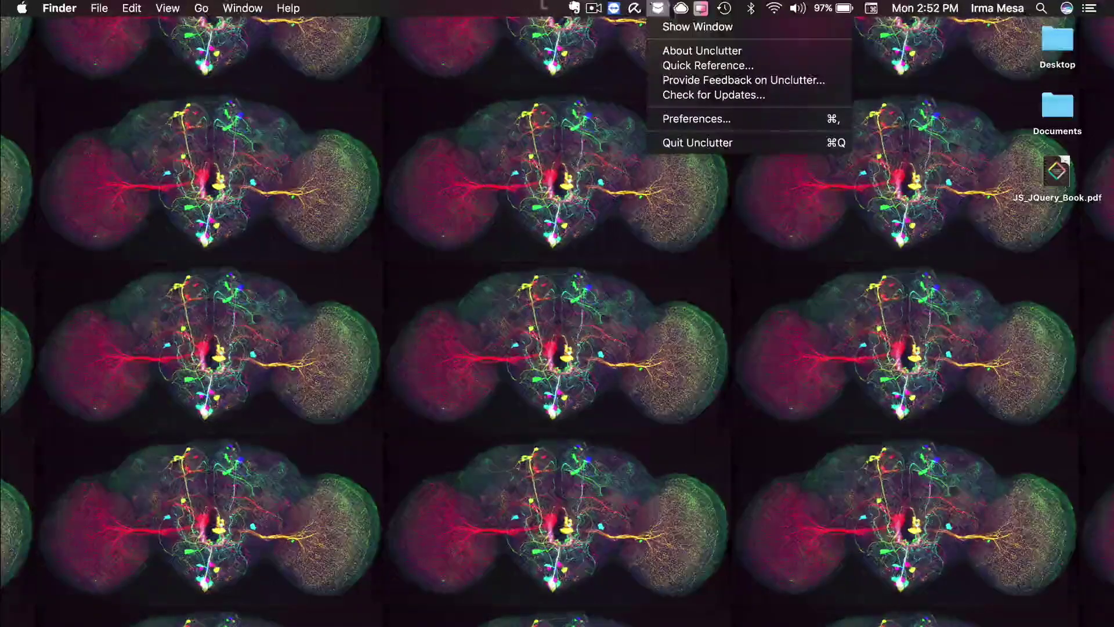
left_click(430, 6)
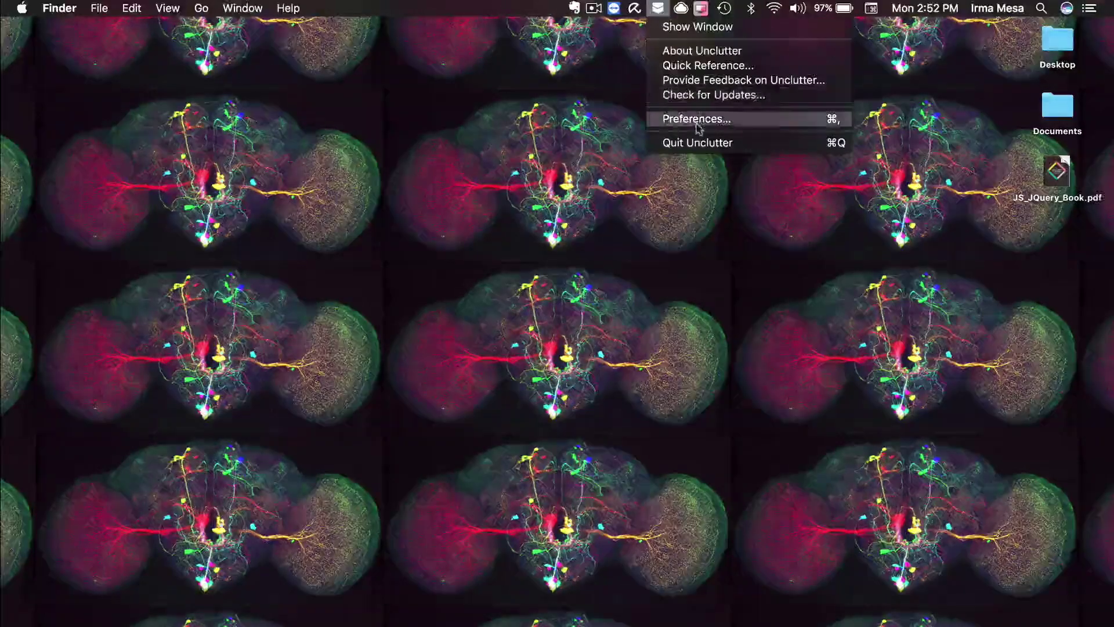
Check which hold keys open Unclutter in its preferences, then restore Chrome from the Dock.
left_click(697, 120)
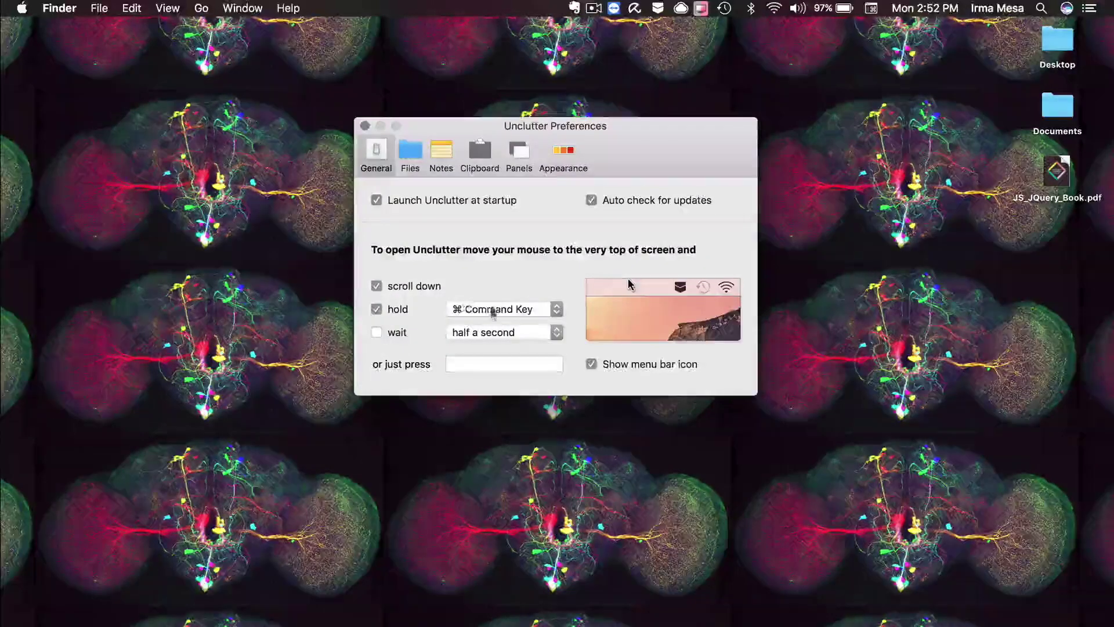
left_click(492, 309)
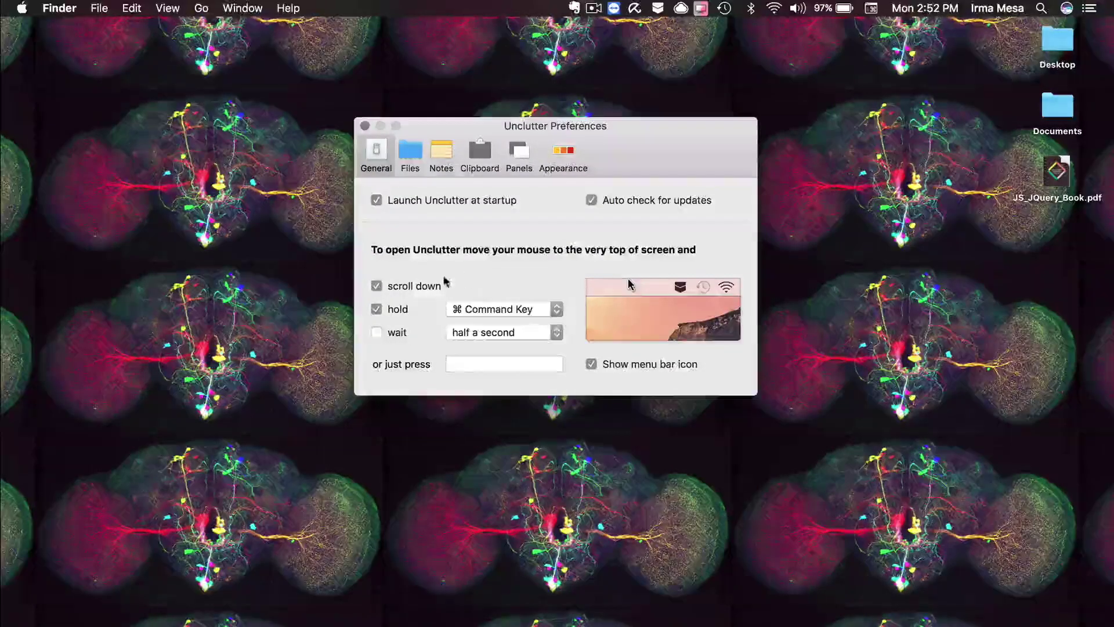
left_click(364, 125)
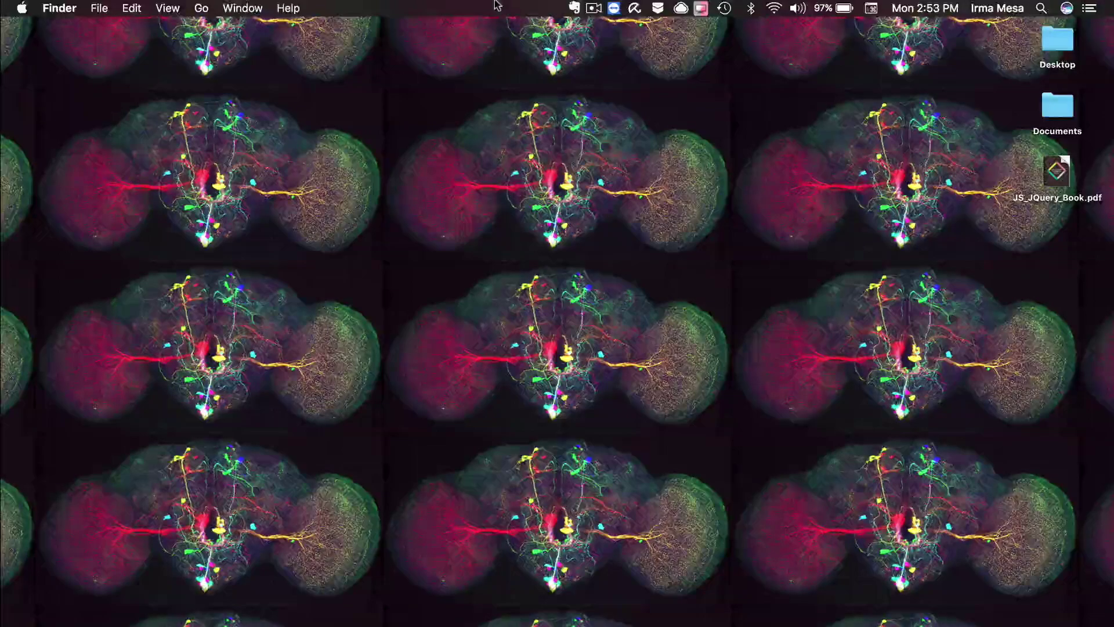
scroll(496, 6, "down", 2)
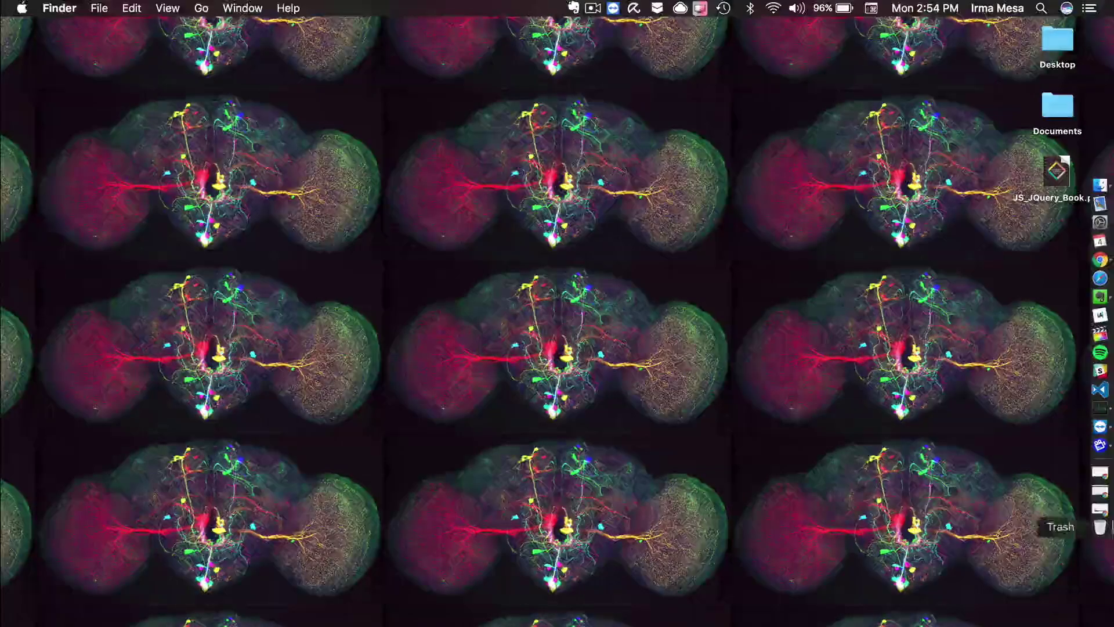
left_click(1100, 509)
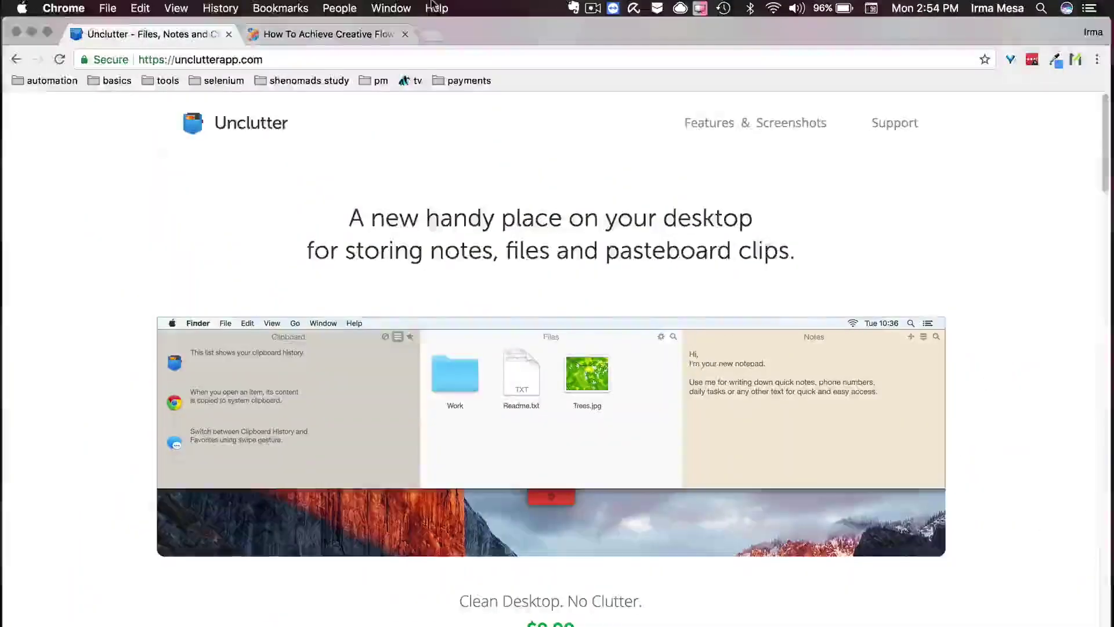
Hide Chrome, open and close Launchpad, then bring Chrome back as the active app.
scroll(432, 5, "down", 2)
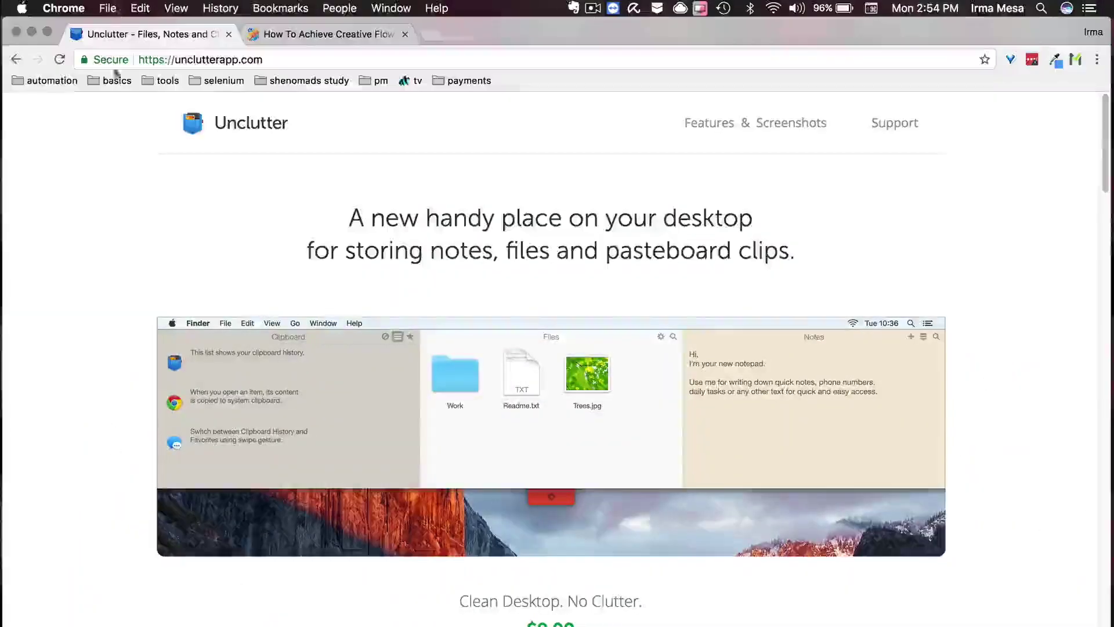
key("F11")
key("F4")
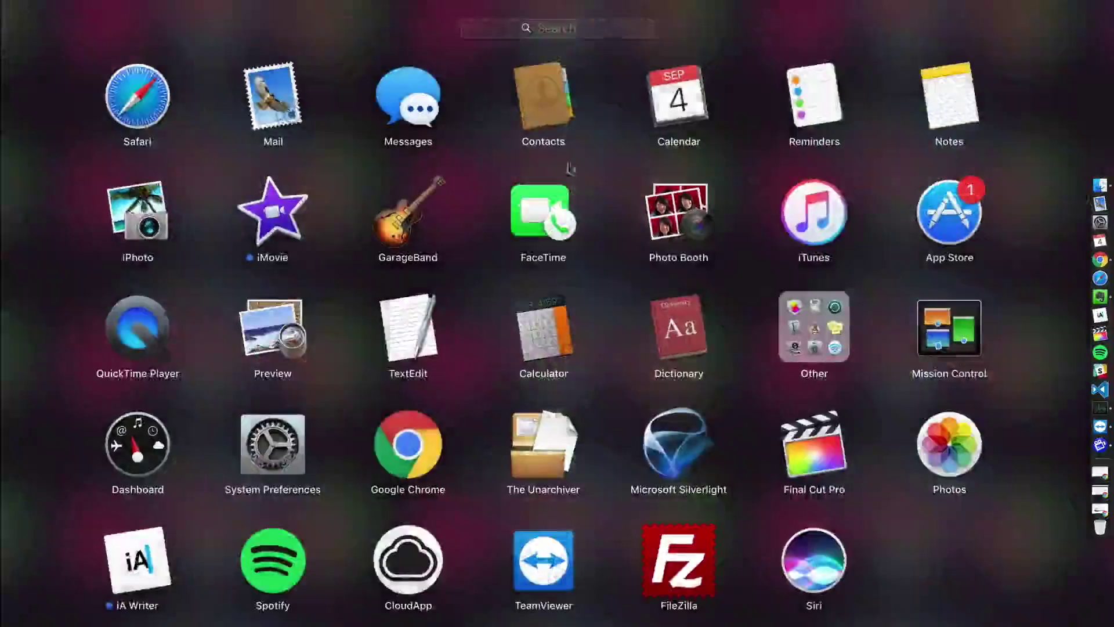
key("F4")
scroll(432, 6, "down", 2)
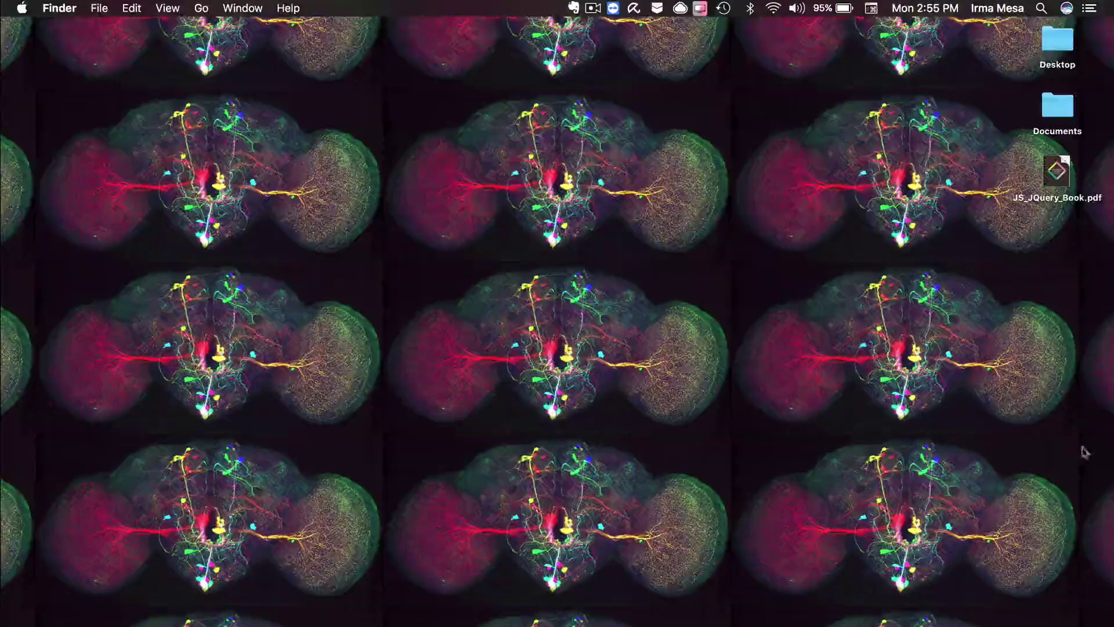
key("F11")
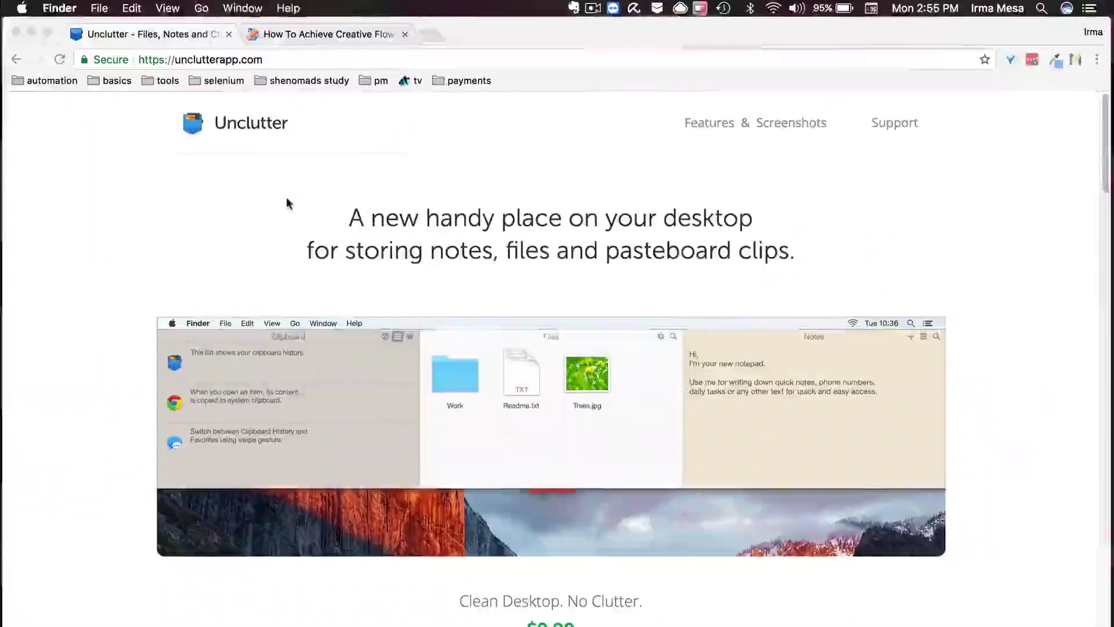
left_click(288, 204)
Put Chrome in full screen with Ctrl+Cmd+F and pull the Unclutter panel down from the top edge.
key("ctrl+super+f")
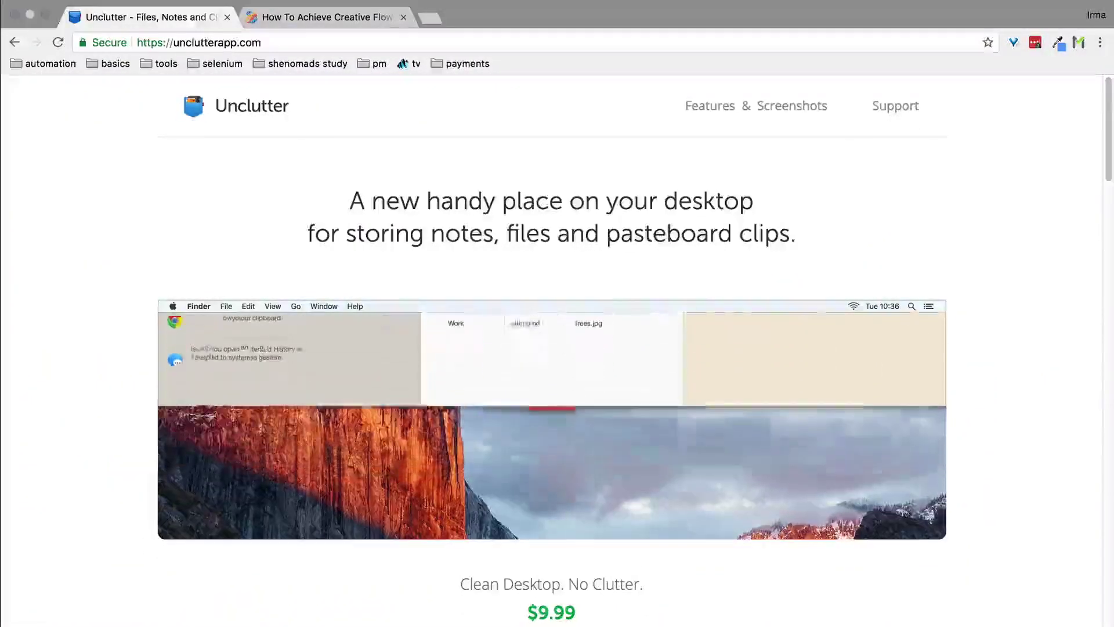
mouse_move(435, 3)
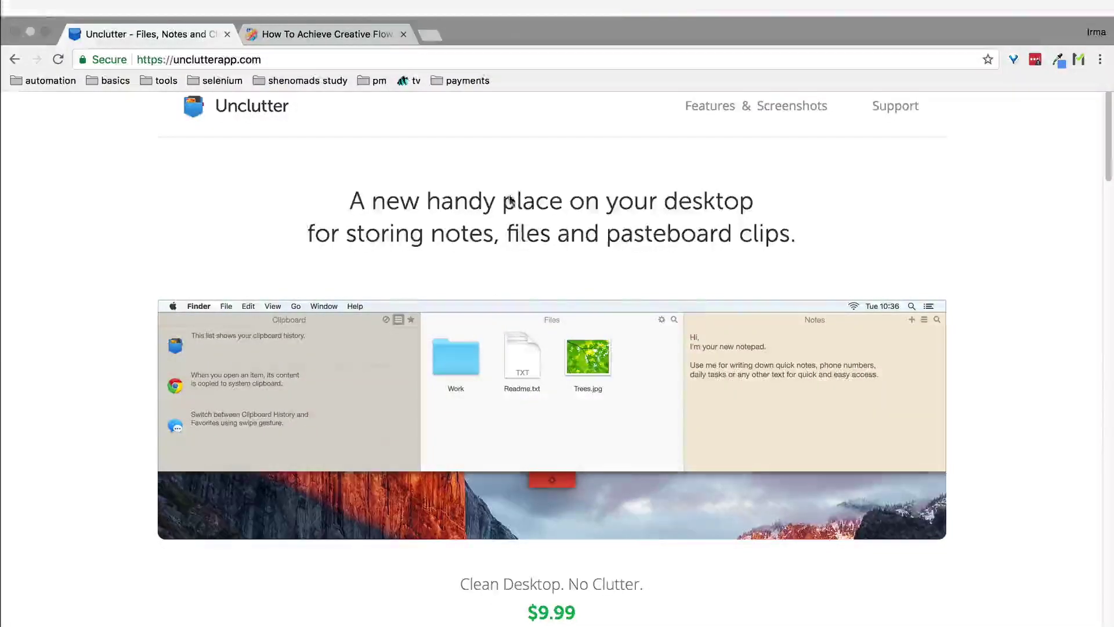
scroll(492, 5, "down", 3)
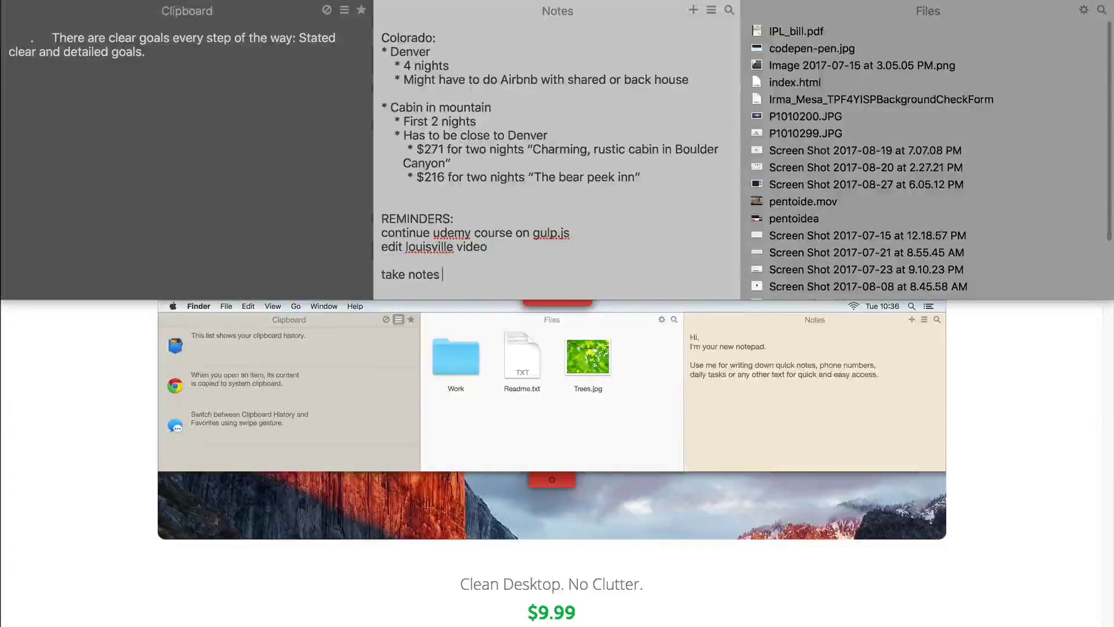
Type '-remind' on a new line under 'take notes' and erase part of it.
type("-remind")
key("BackSpace")
key("BackSpace")
key("BackSpace")
key("BackSpace")
key("BackSpace")
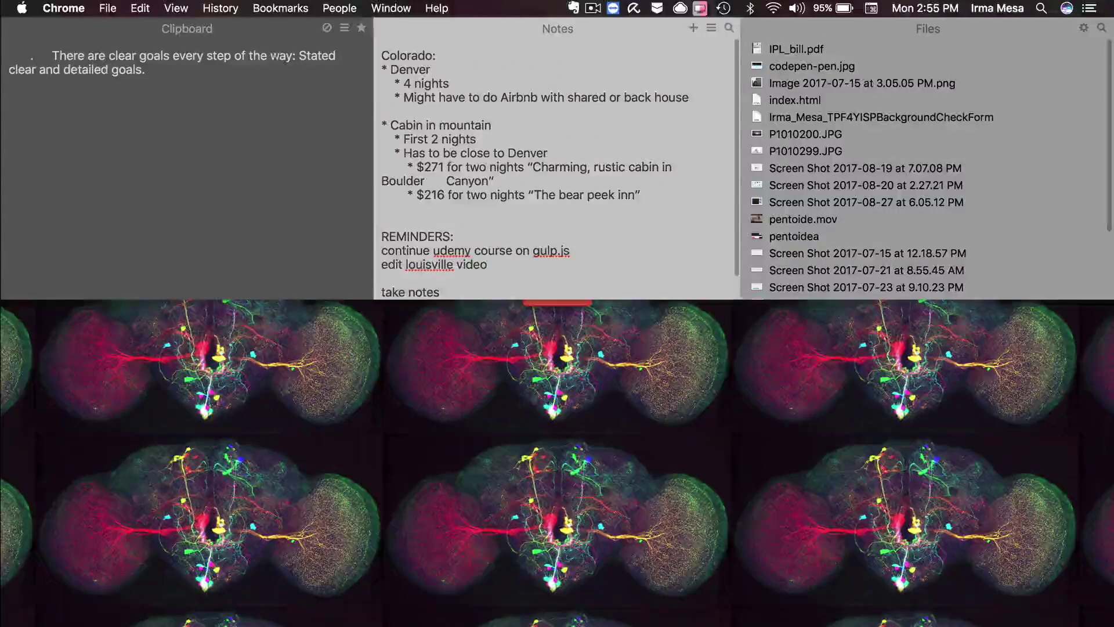
Drag the panel title bars so the order becomes Files, Notes, Clipboard.
left_click_drag(254, 39, 583, 30)
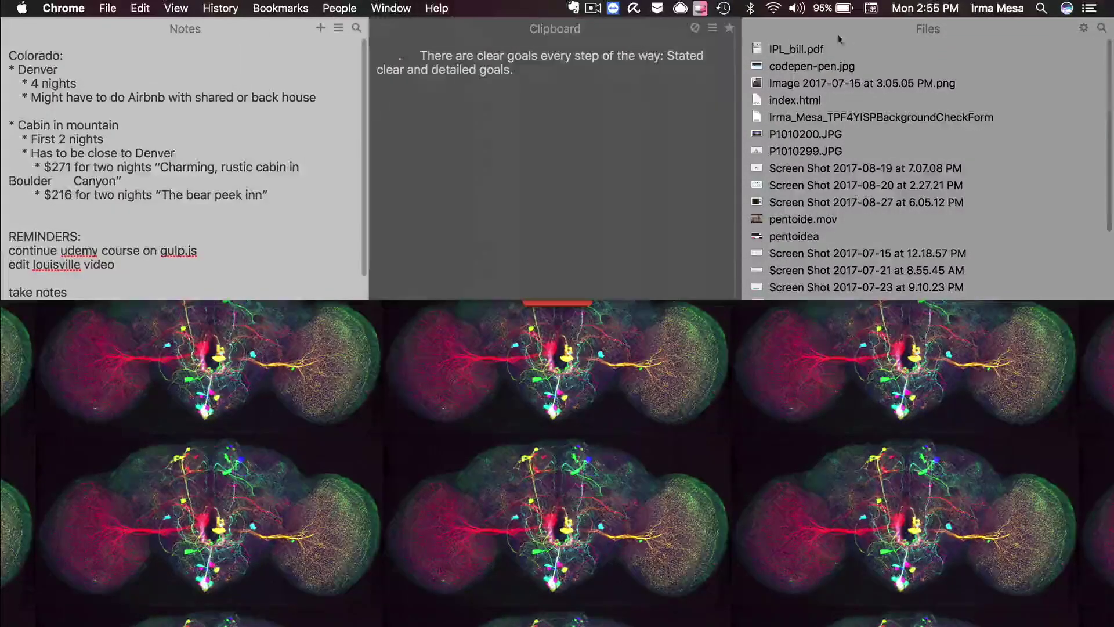
left_click_drag(851, 50, 522, 52)
left_click_drag(292, 32, 662, 46)
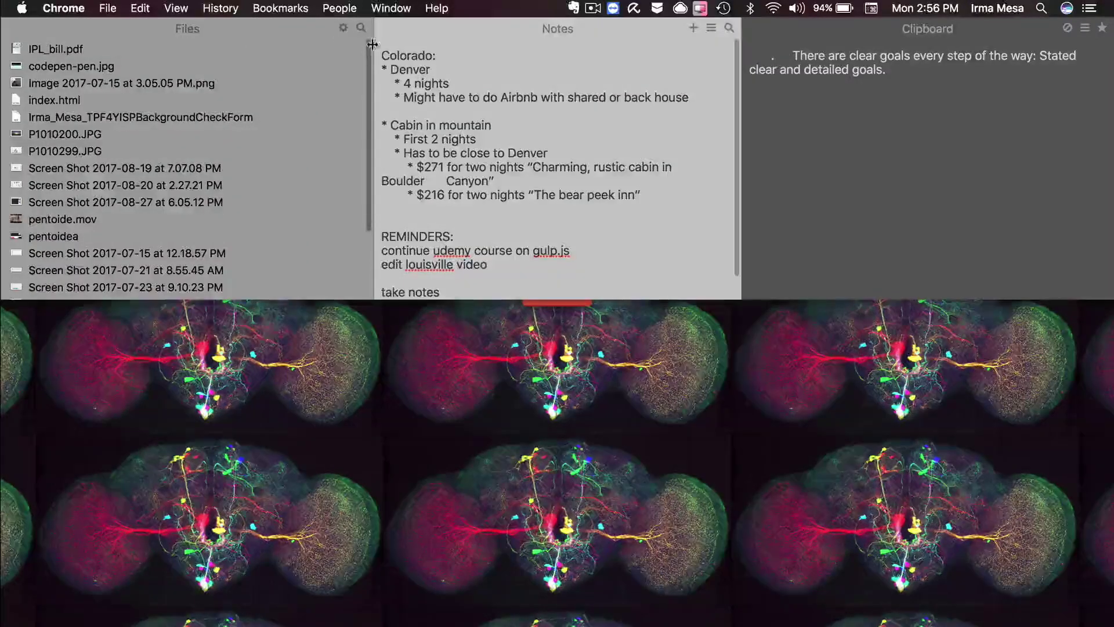
Narrow the Files panel and widen Notes into the Clipboard space.
left_click_drag(372, 44, 154, 70)
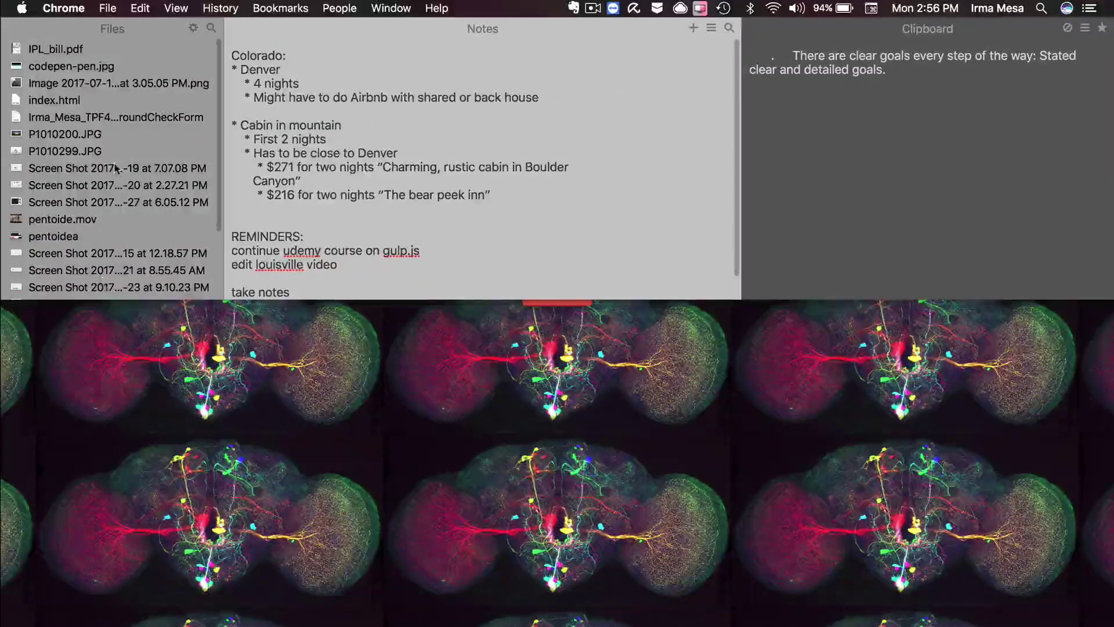
scroll(115, 167, "down", 5)
scroll(115, 168, "up", 5)
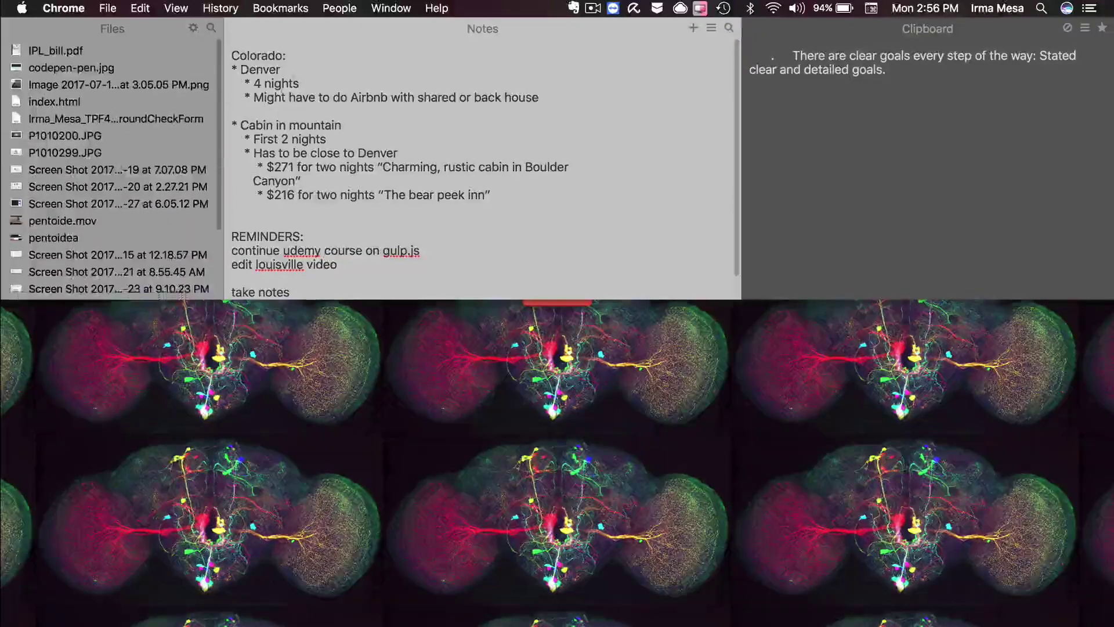
left_click_drag(229, 37, 201, 110)
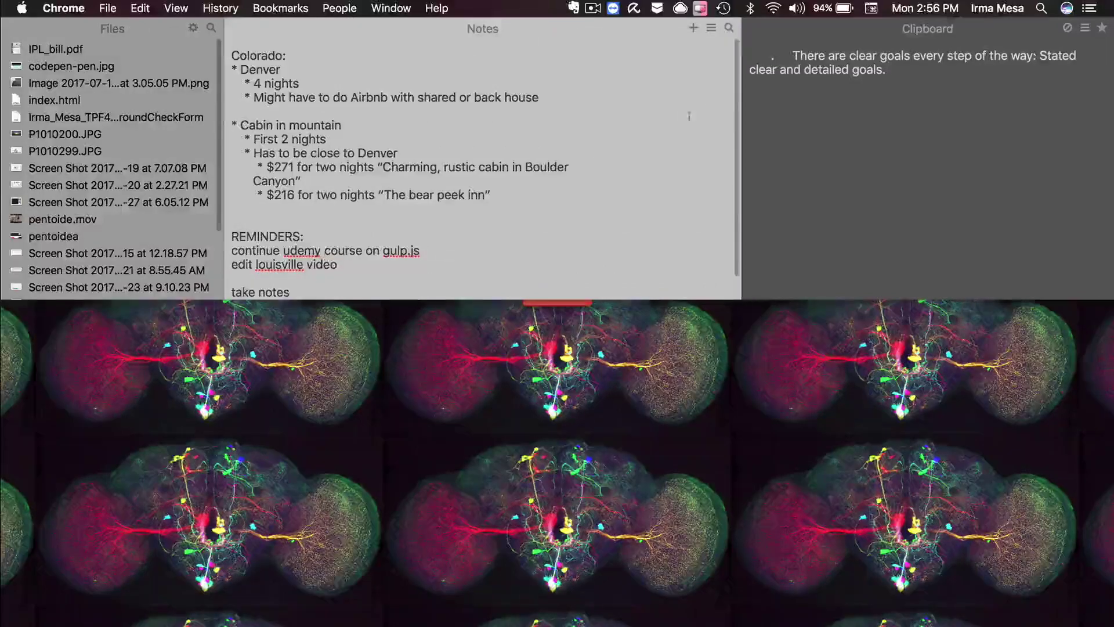
left_click_drag(737, 36, 789, 77)
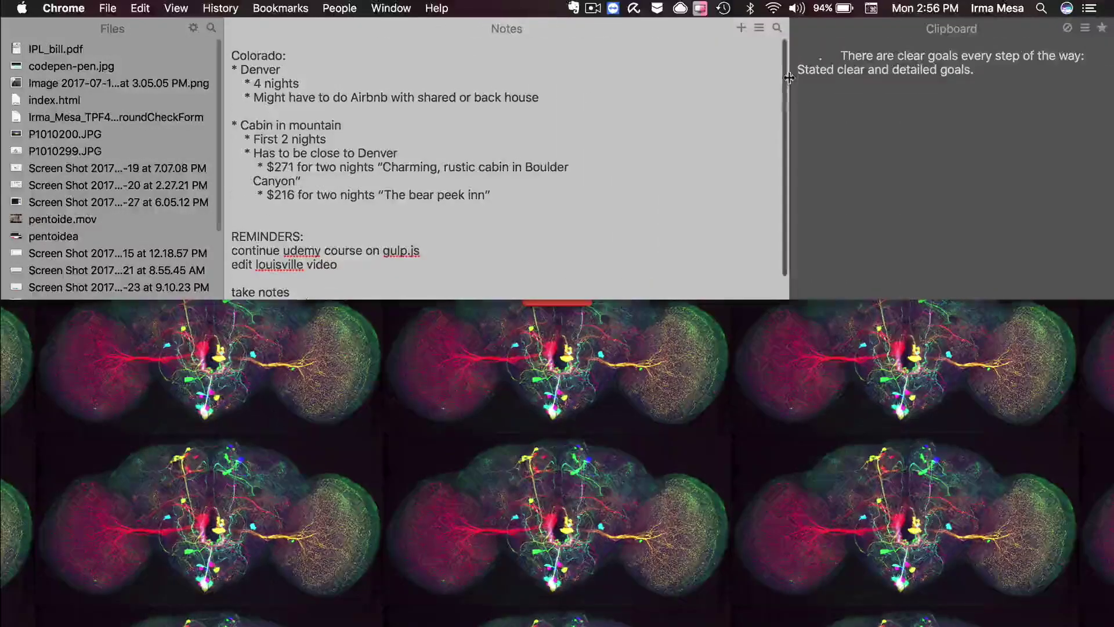
Set Unclutter's Appearance theme to Light in Preferences.
left_click(657, 8)
left_click(690, 117)
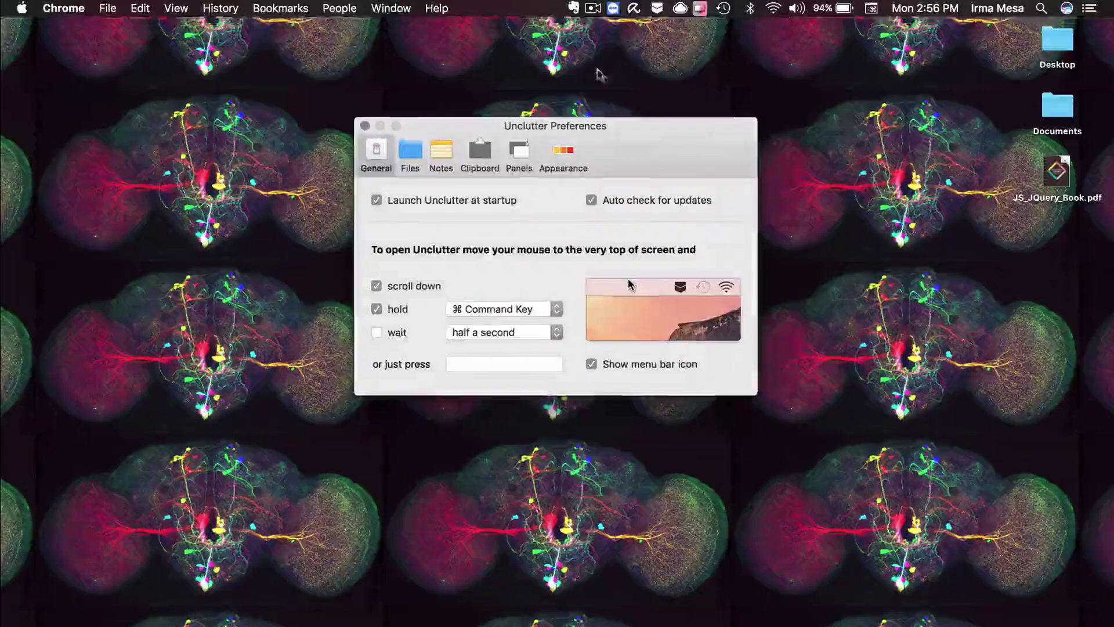
left_click(563, 153)
left_click(509, 210)
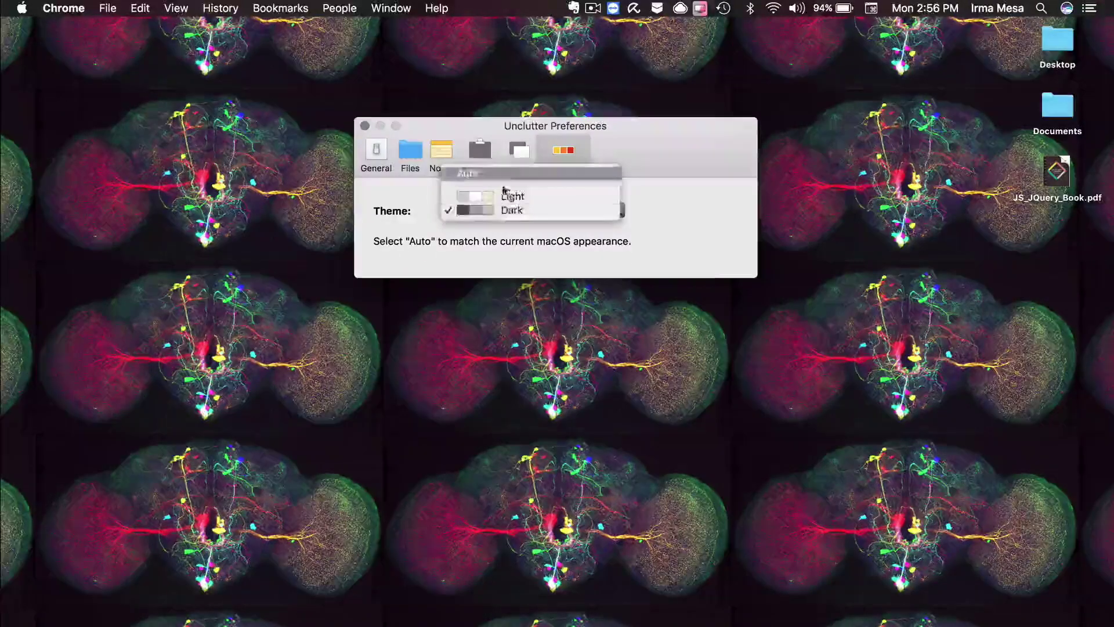
left_click(480, 194)
left_click(654, 92)
Uncheck Files in the Panels preferences and close the Preferences window.
left_click(657, 7)
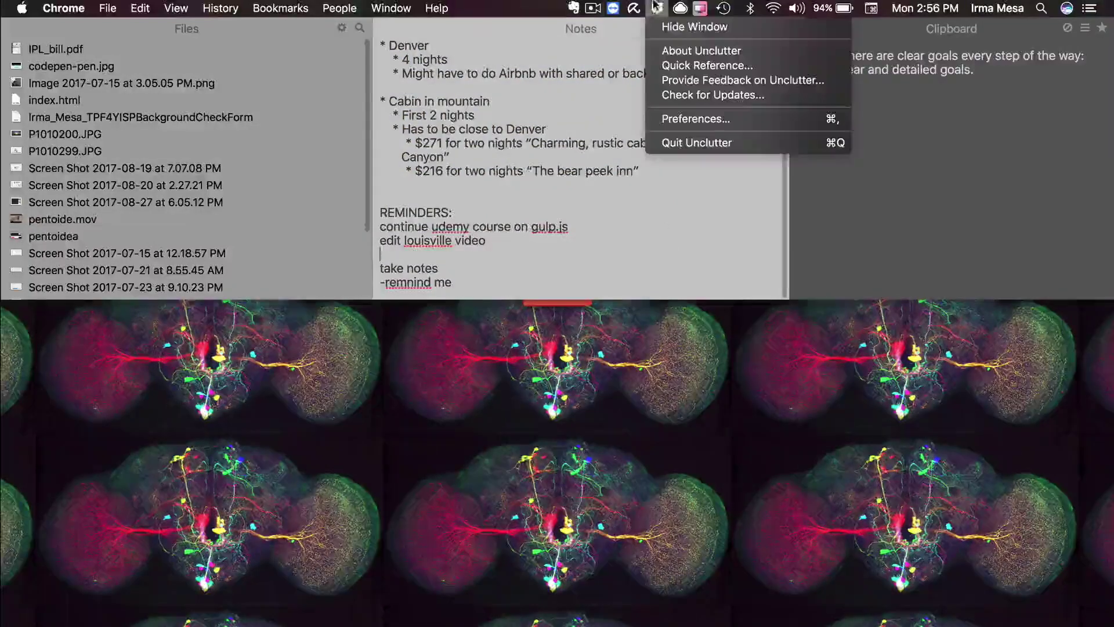
left_click(689, 120)
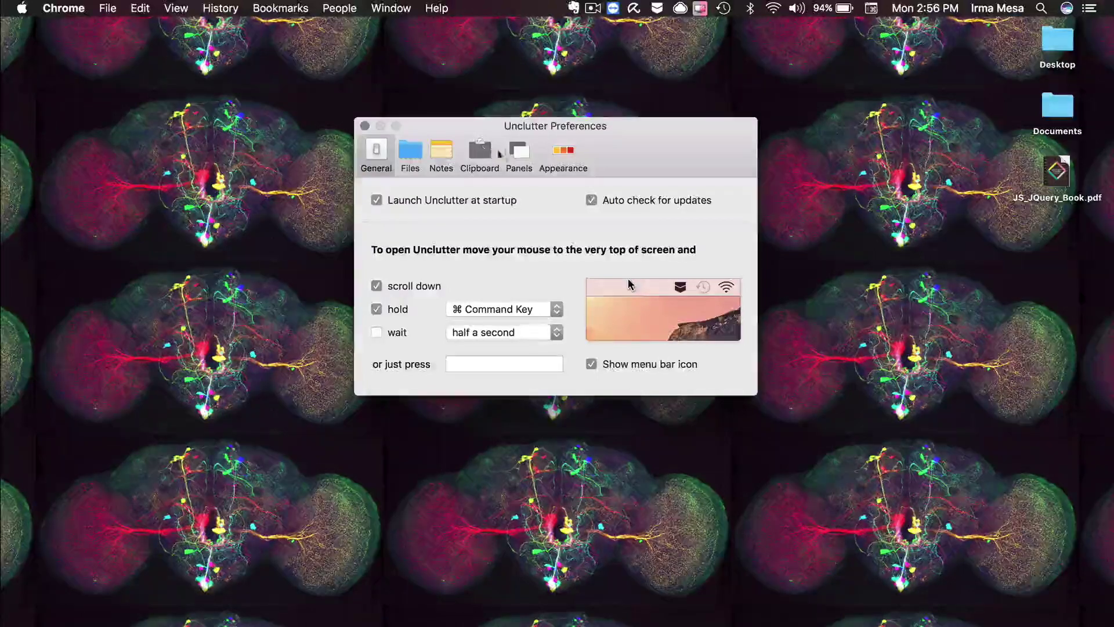
left_click(519, 152)
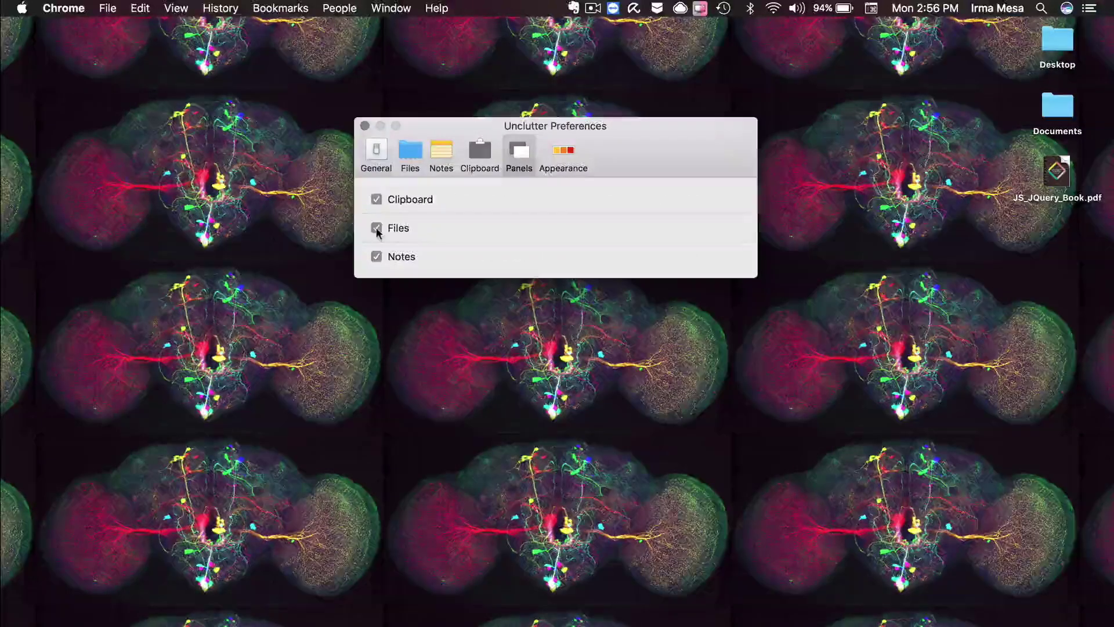
left_click(376, 228)
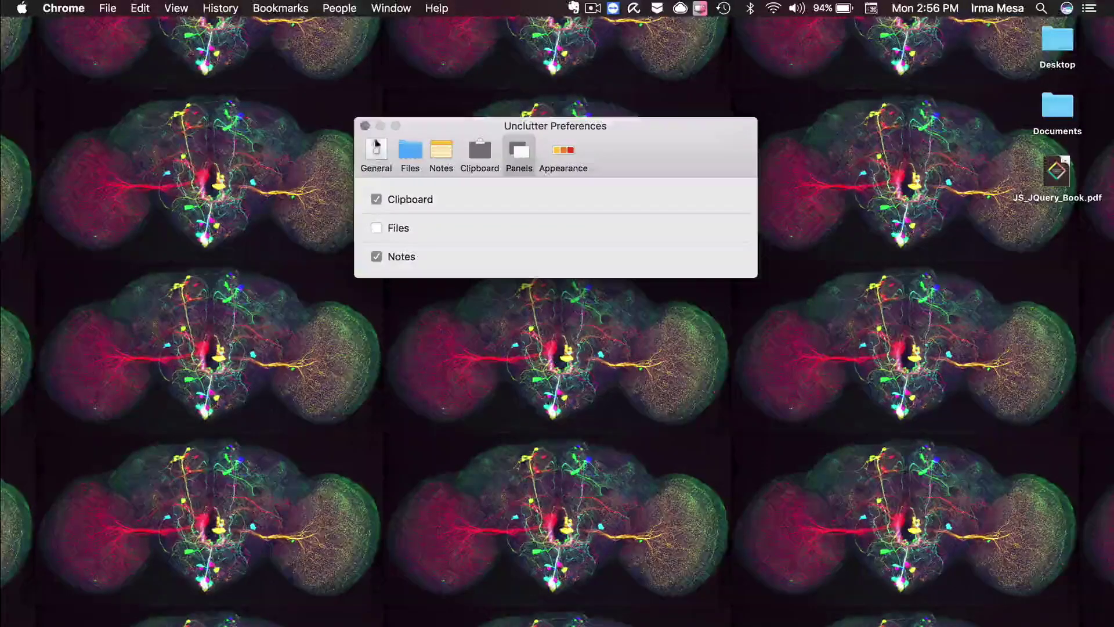
left_click(364, 125)
scroll(480, 6, "down", 2)
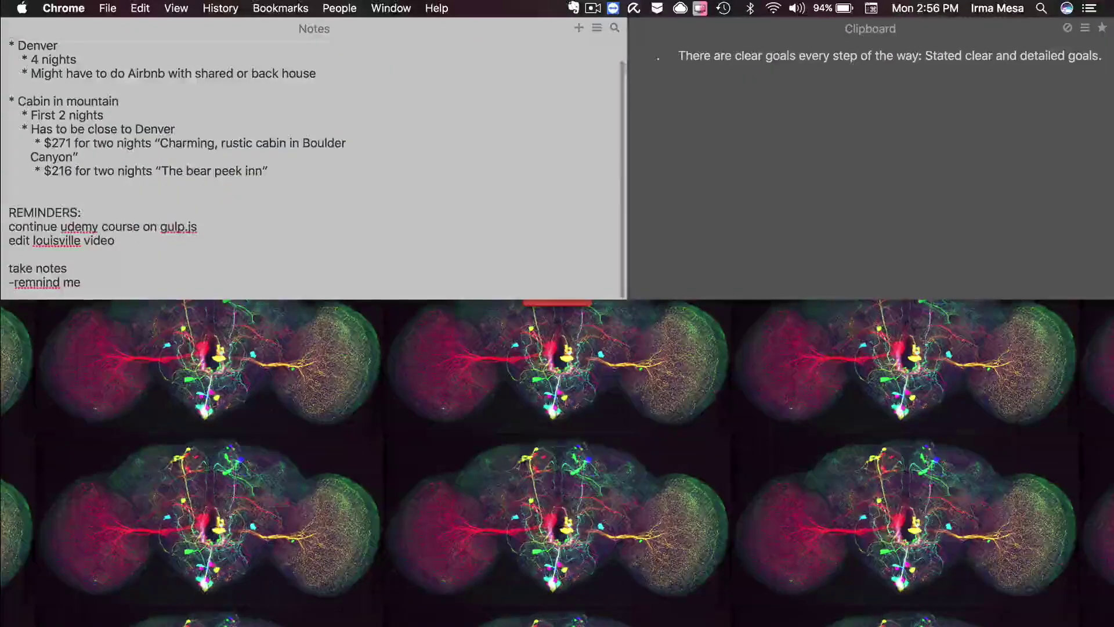